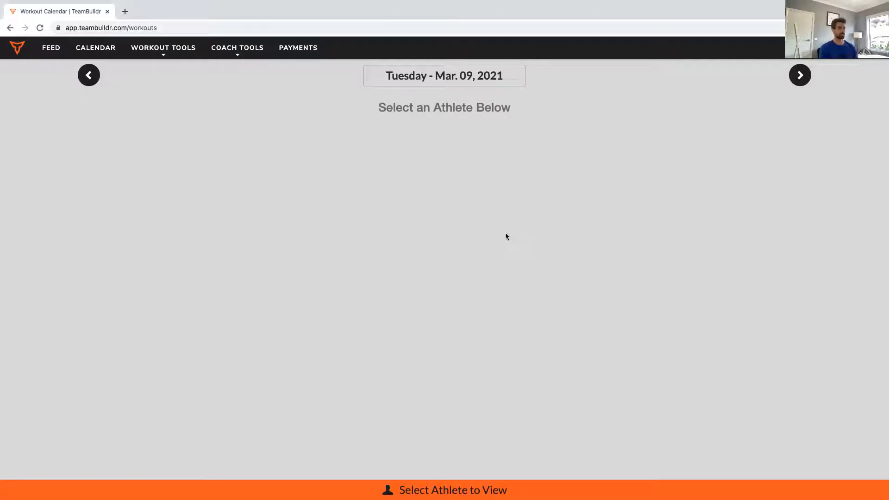
Search the athlete list for "member" and display the Guest Member's workout calendar.
click(450, 483)
click(404, 83)
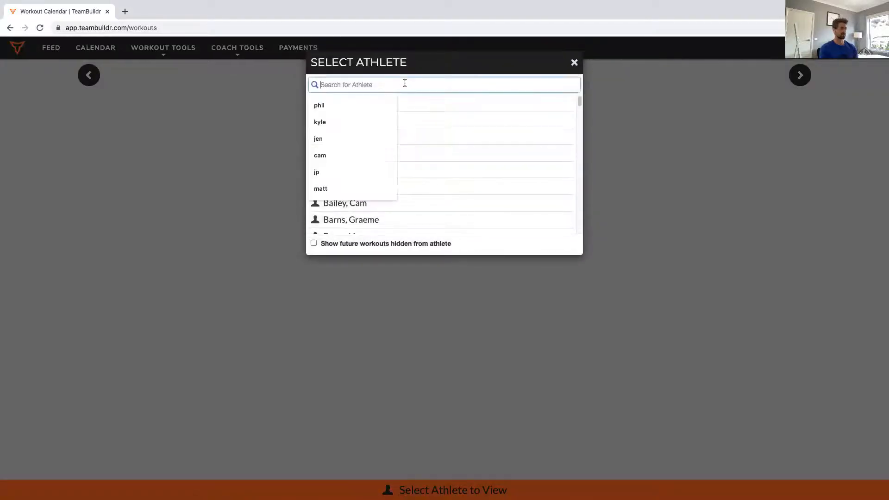
text(member)
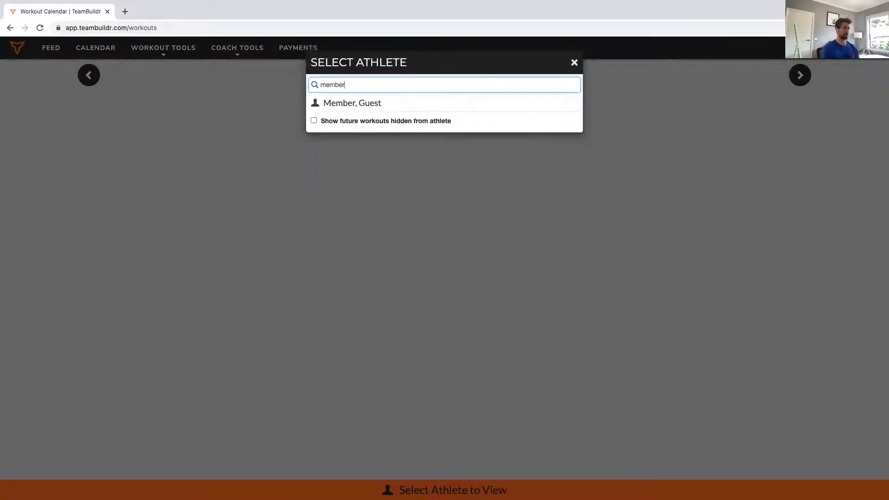
click(461, 109)
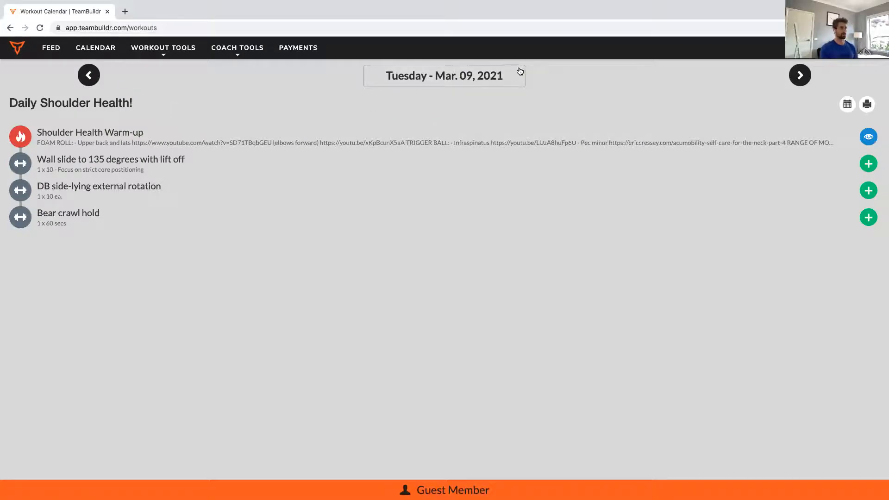
View the workout for Monday, Mar. 08, 2021 and check the March 2021 calendar for scheduled training days.
click(88, 75)
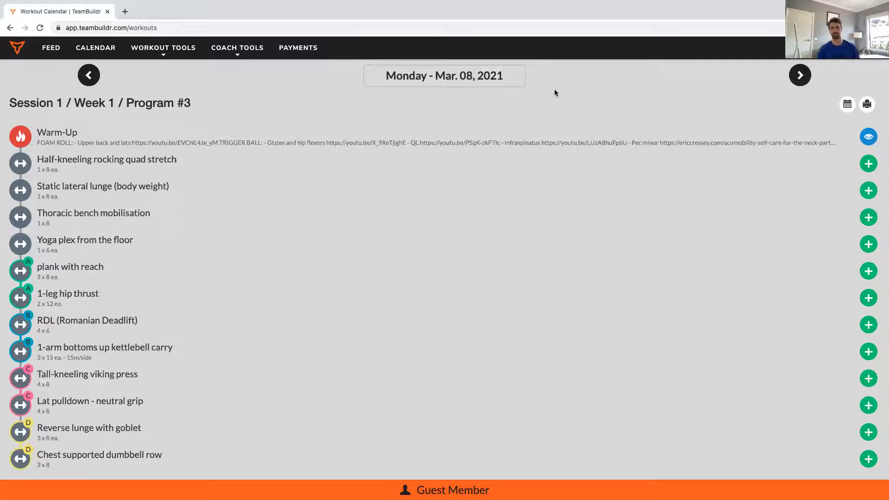
click(510, 80)
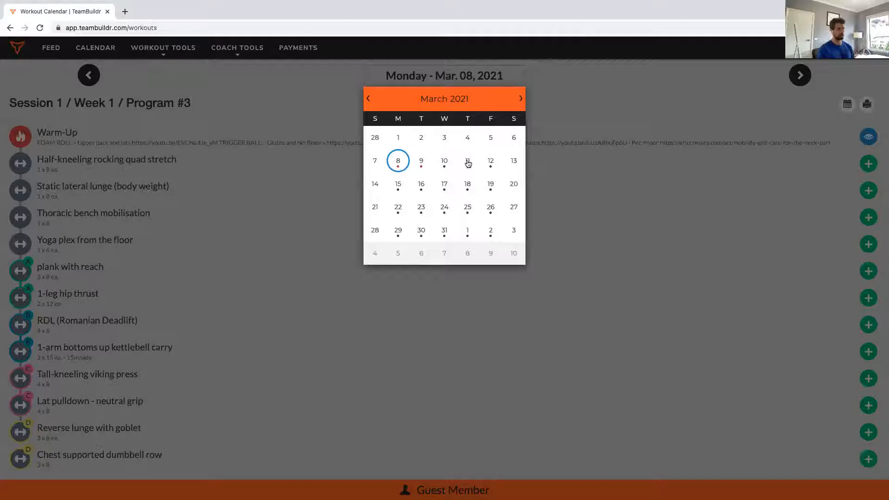
click(586, 86)
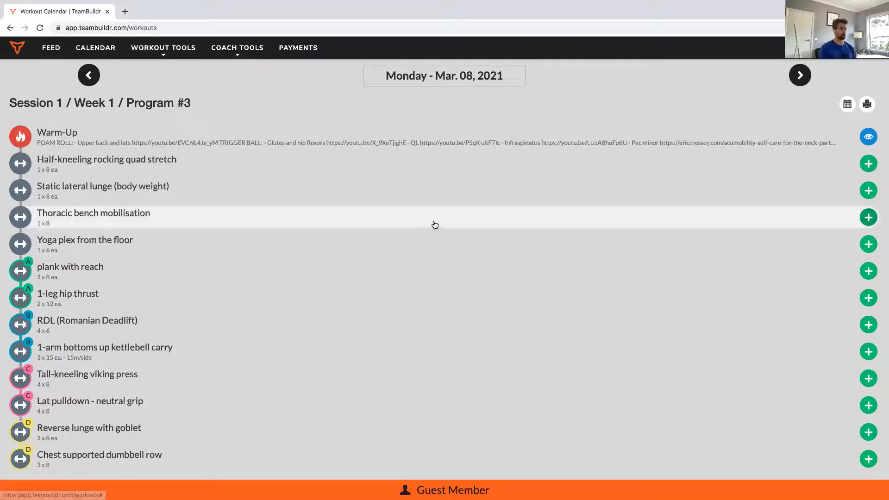
Review the daily workouts from Tuesday, Mar. 09 through Friday, Mar. 12, 2021, one day at a time.
click(801, 78)
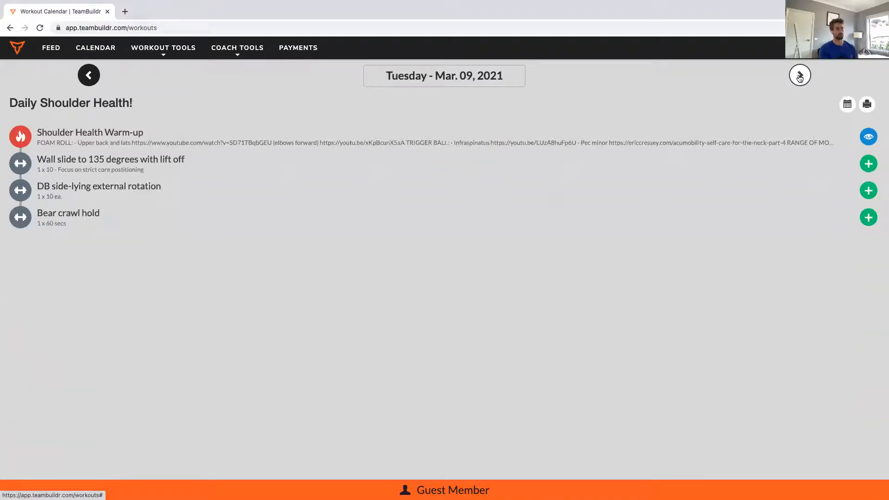
click(800, 76)
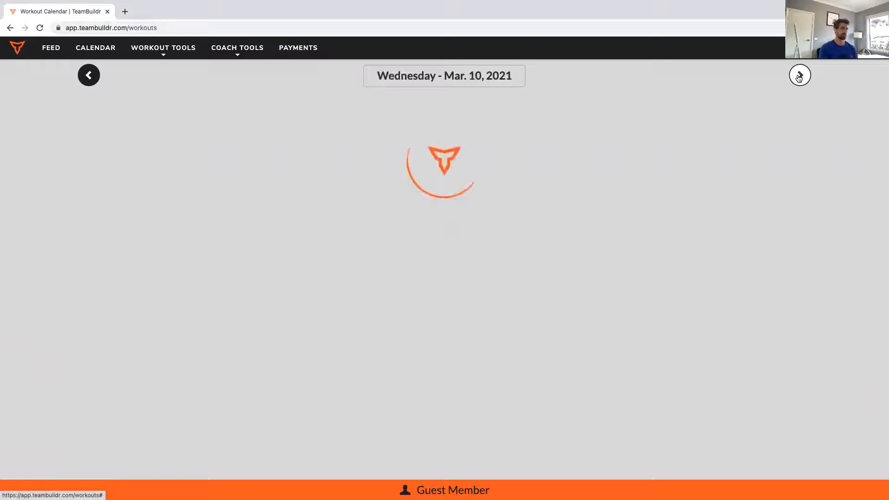
click(799, 75)
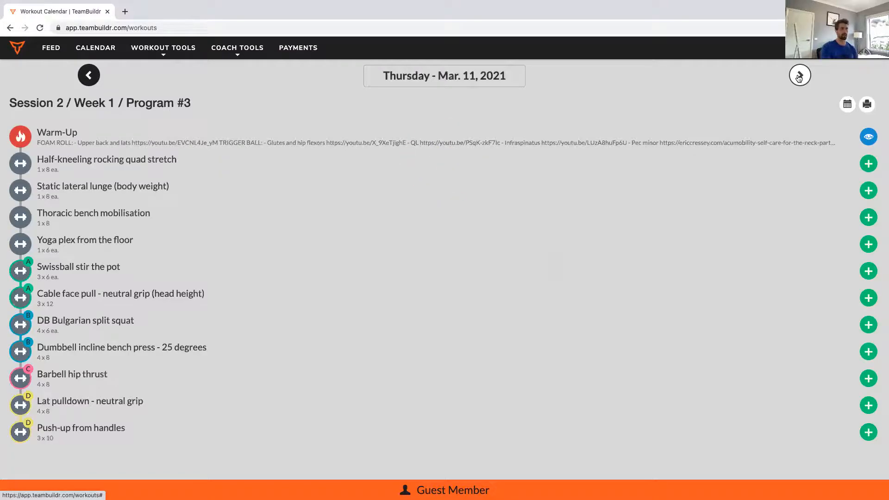
click(800, 76)
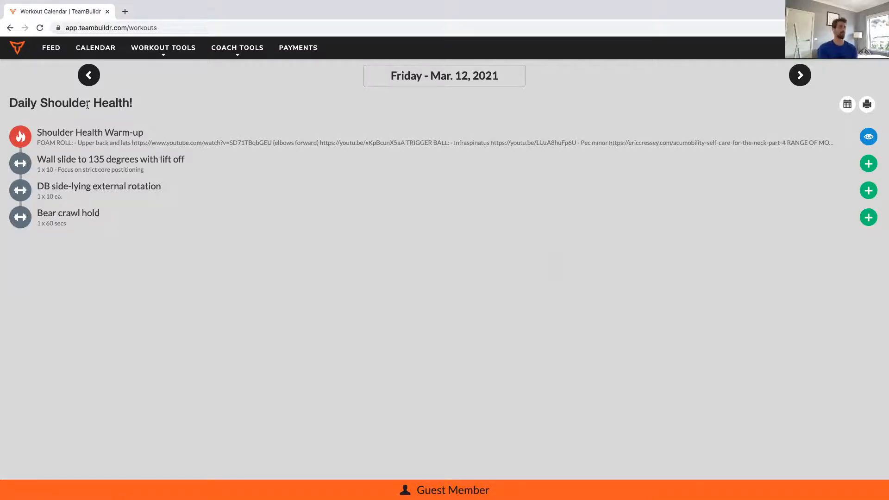
Return to the Monday, Mar. 08, 2021 workout, Session 1 / Week 1 / Program #3.
double_click(90, 79)
click(89, 77)
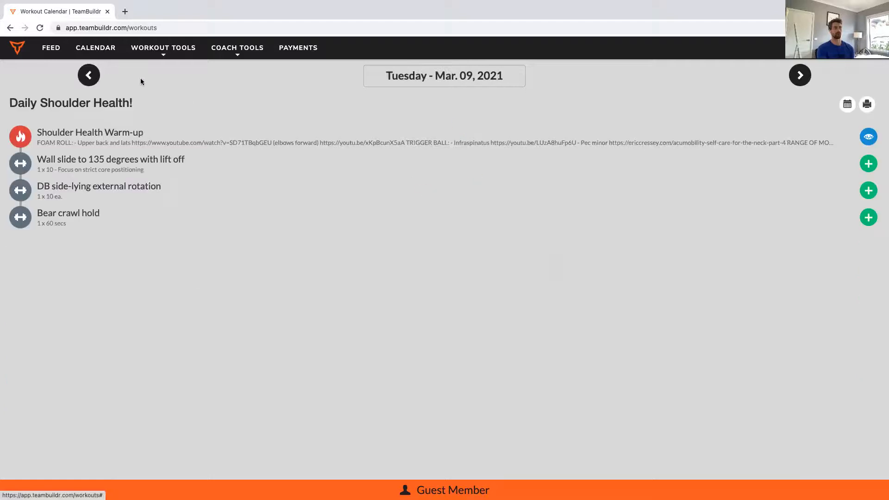
click(90, 75)
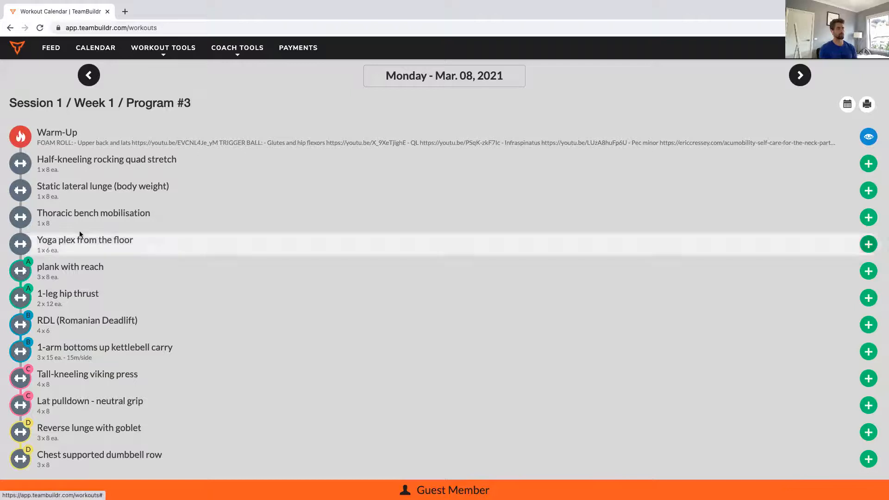
Open the Warm-Up details, view and pause the linked upper back and lats foam roll video, and return to the workout.
click(94, 135)
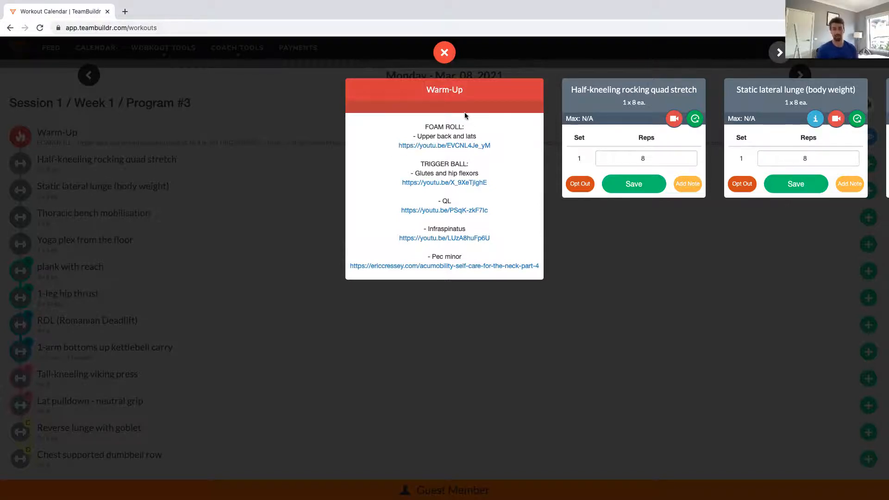
click(418, 144)
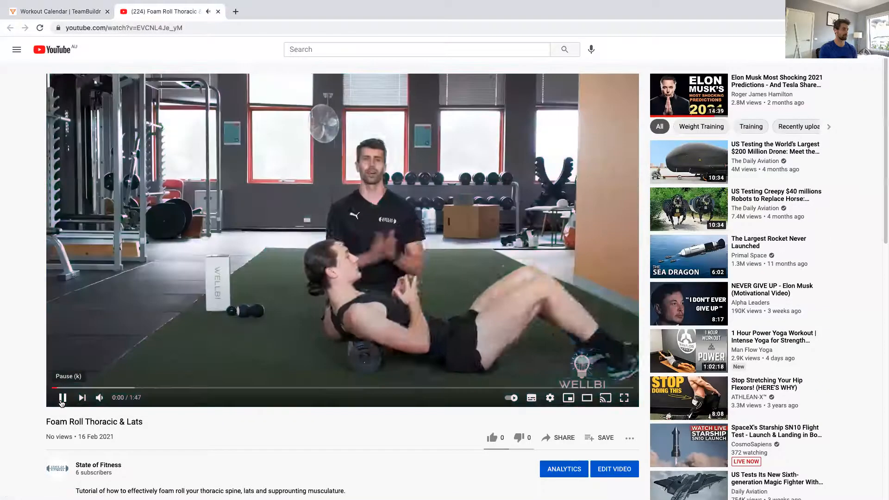
click(61, 401)
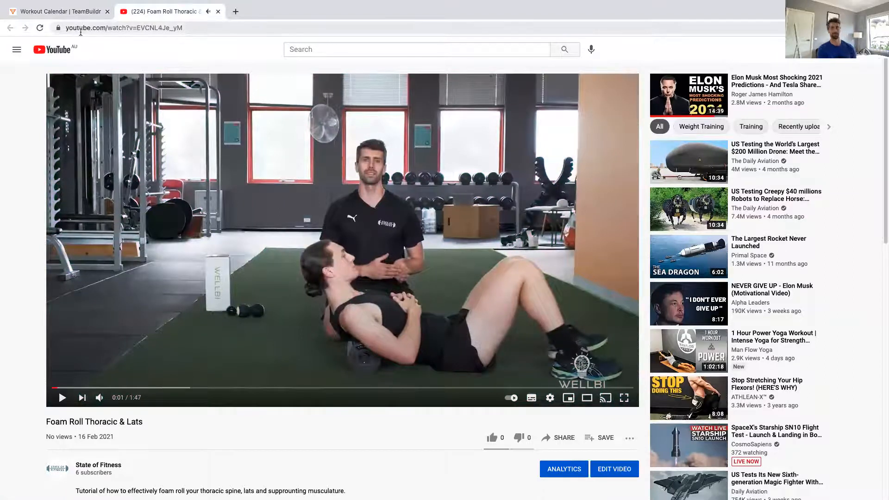
click(83, 11)
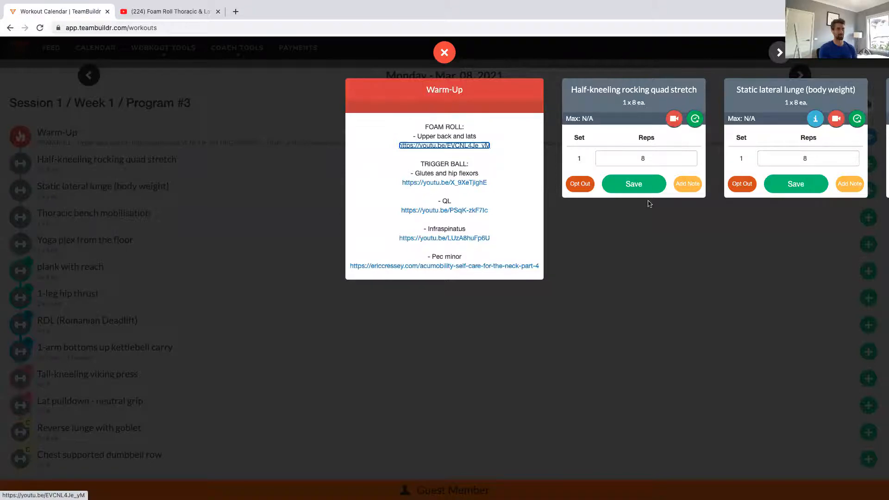
Look through the exercise cards from the half-kneeling rocking quad stretch to the plank with reach.
click(789, 93)
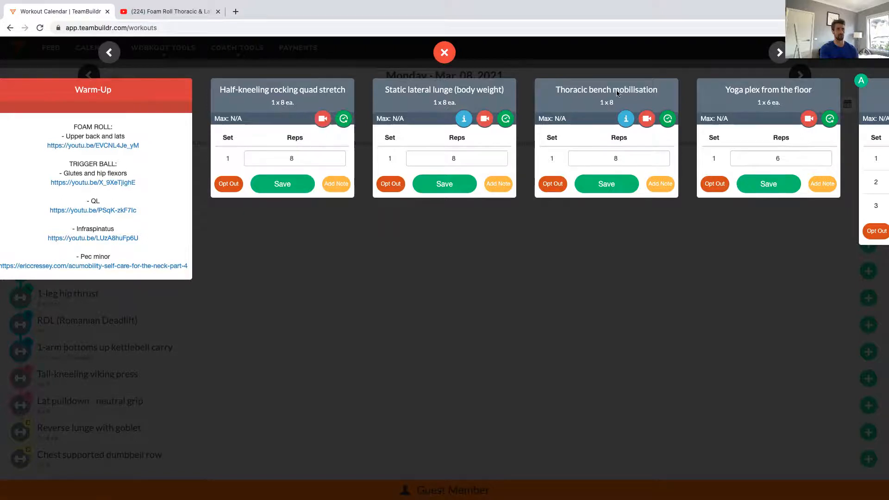
click(653, 91)
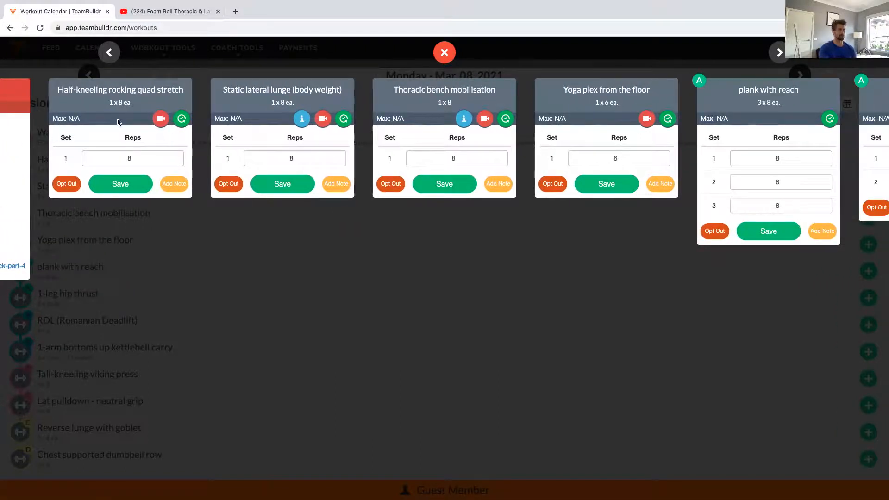
drag(331, 93, 590, 85)
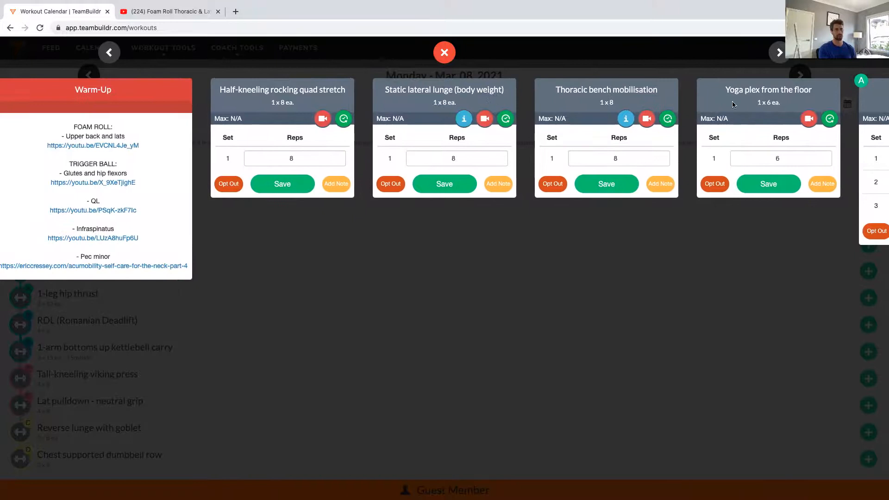
click(686, 105)
click(661, 97)
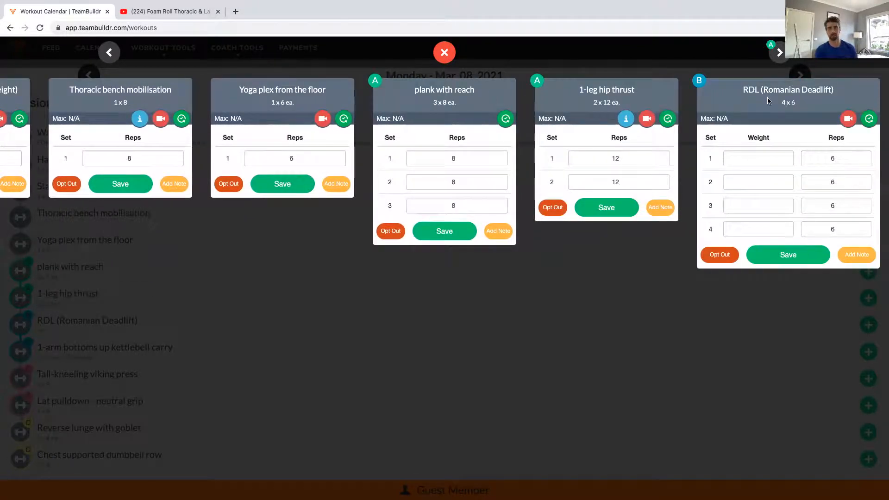
Review the paired A exercises, plank with reach and 1-leg hip thrust, and move on to the B pair.
click(740, 101)
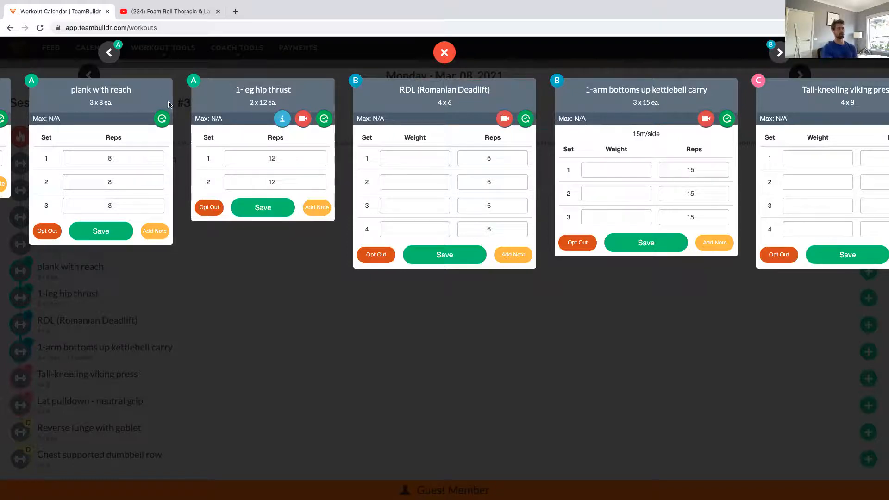
click(133, 155)
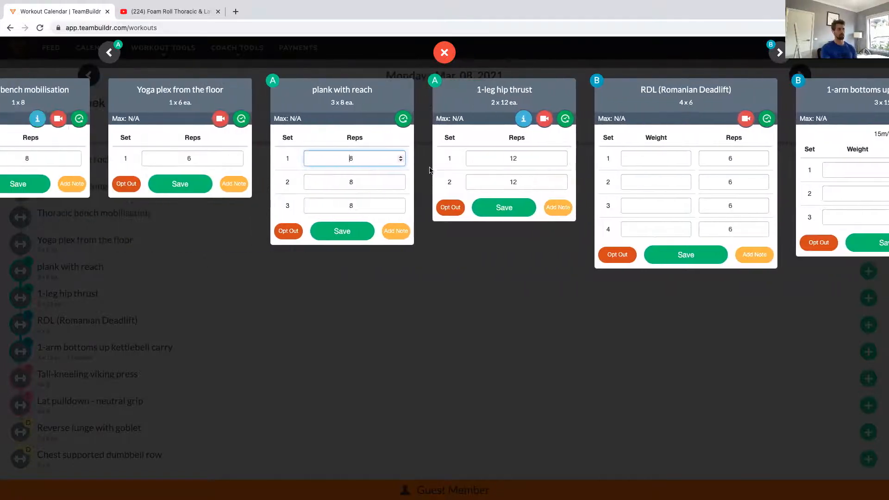
click(617, 159)
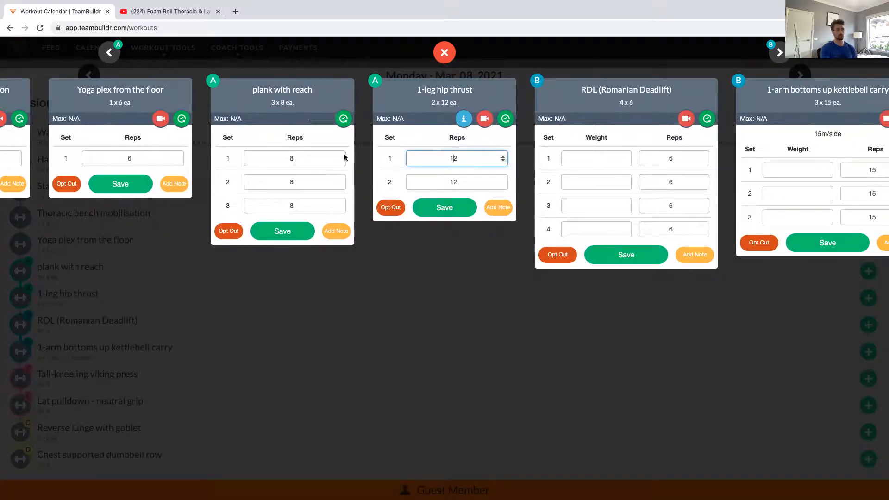
click(751, 97)
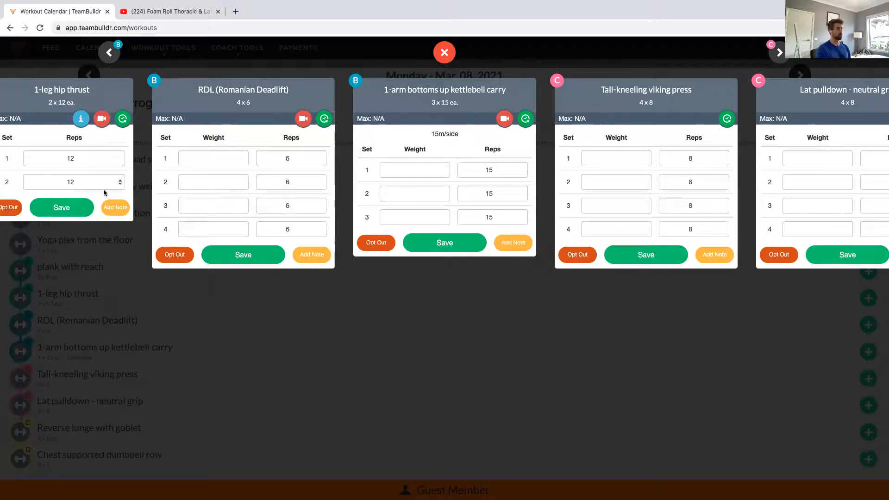
Log the first two sets of the B pair: RDL weights 40 and 45, 1-arm bottoms up kettlebell carry weights 8 and 8.
click(217, 159)
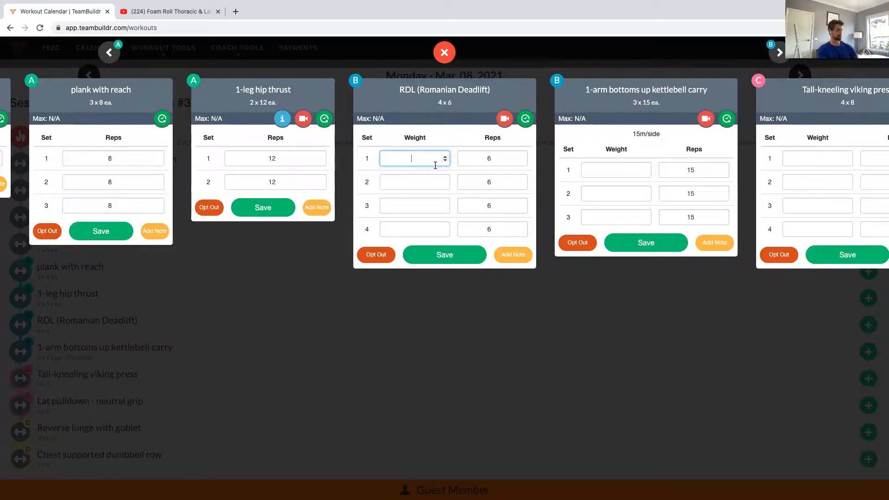
click(625, 170)
text(8)
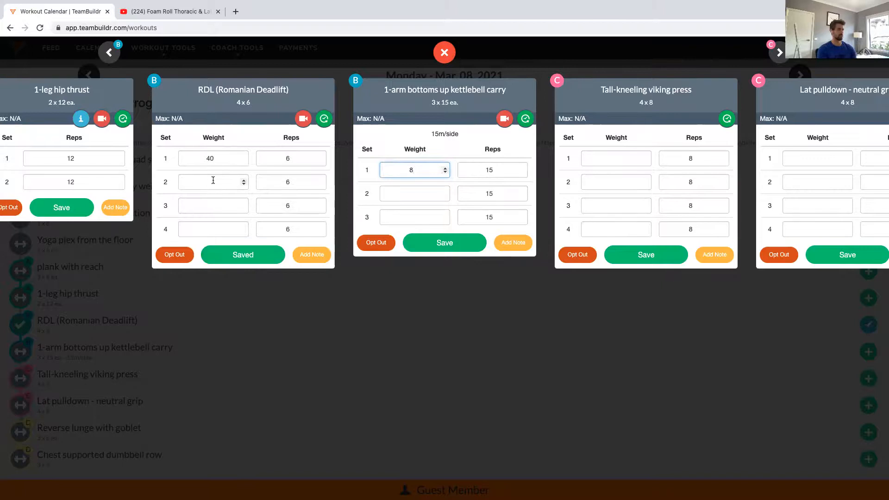
click(214, 182)
text(45)
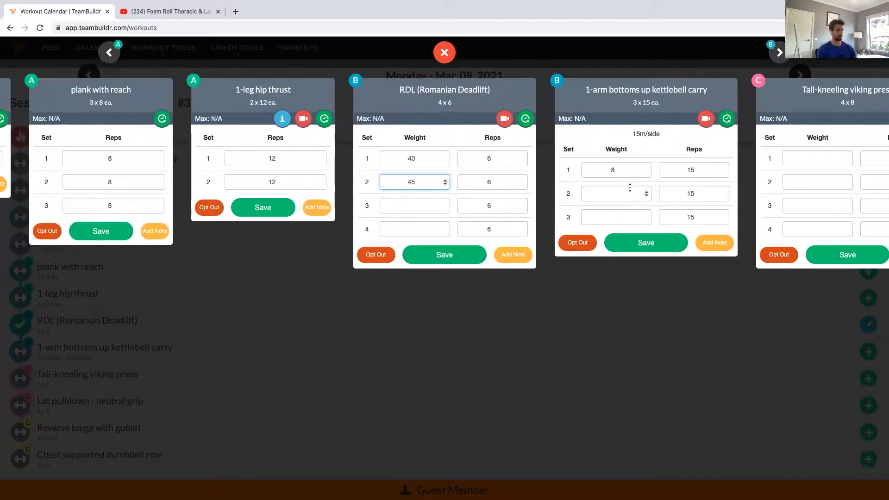
click(604, 193)
text(8)
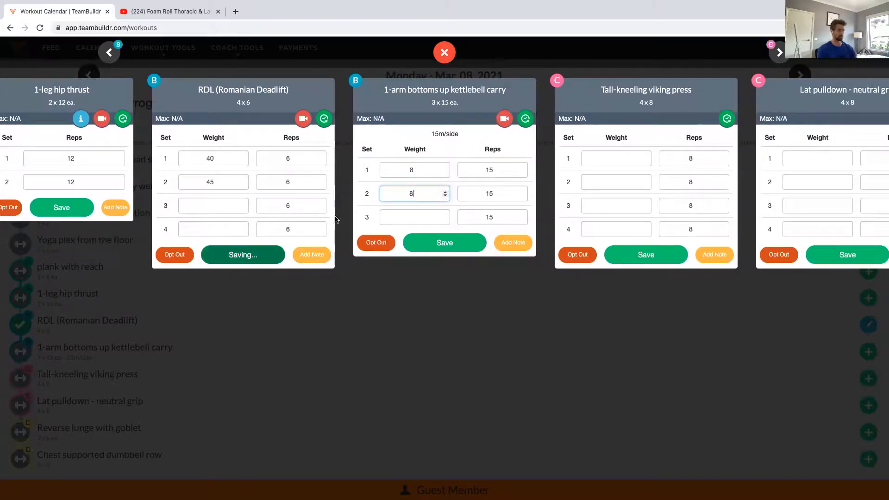
Log RDL weights 50 and 55 for sets 3 and 4, enter 10 for the kettlebell carry's third set, and save.
click(236, 207)
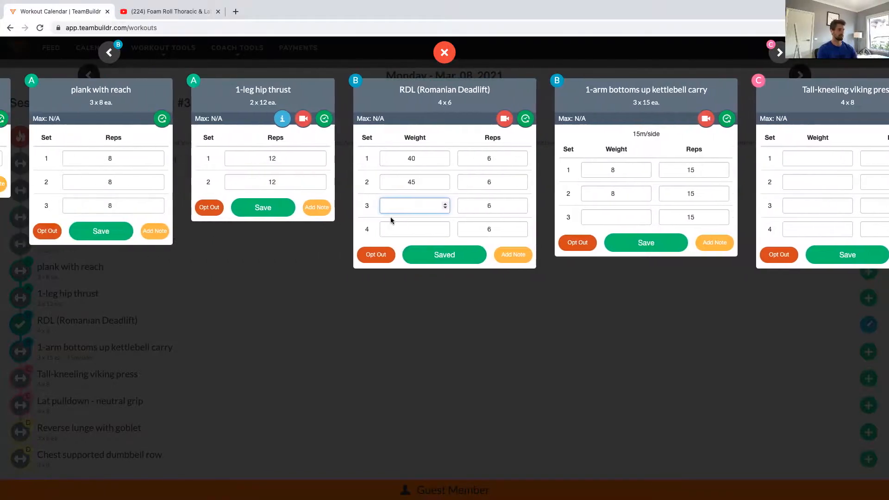
text(50)
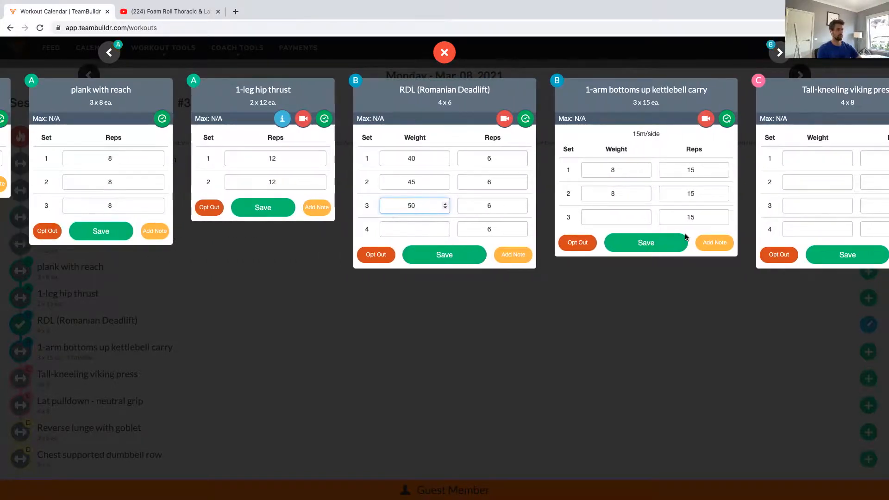
click(616, 217)
text(10)
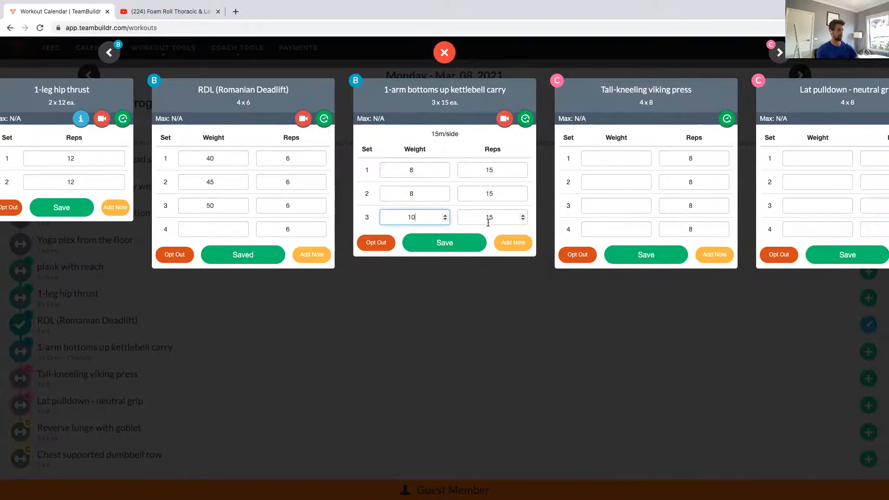
click(204, 230)
text(55)
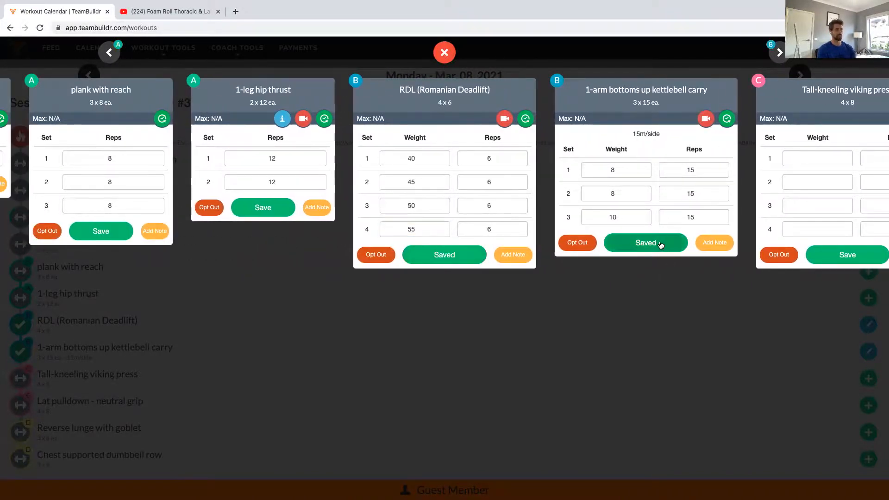
click(661, 242)
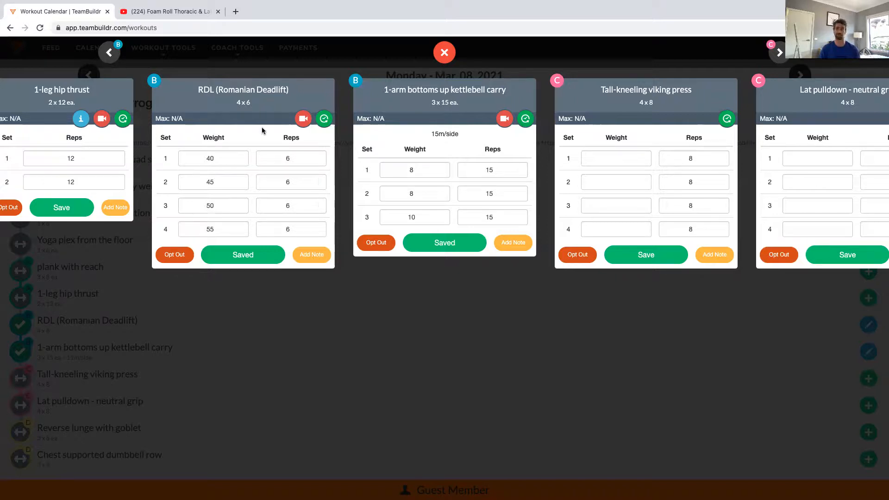
Check the RDL (Romanian Deadlift) history and demonstration video, and close the exercise cards to return to the workout list.
click(324, 118)
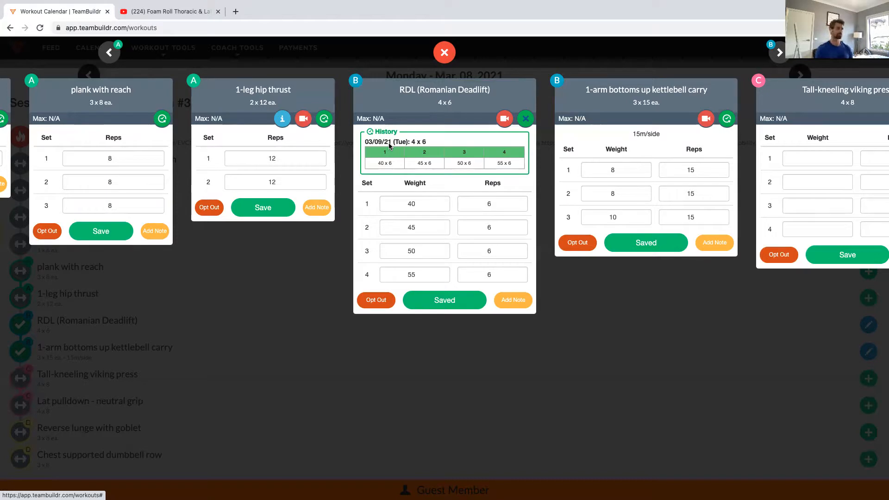
click(525, 118)
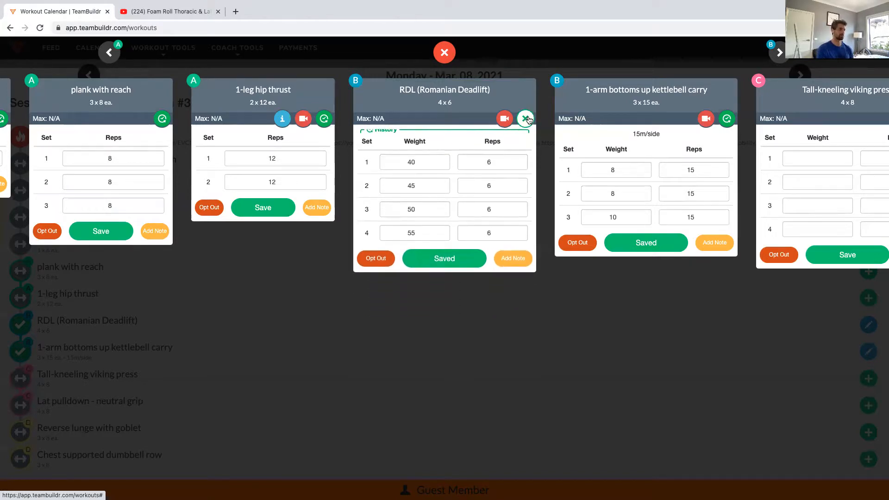
click(504, 120)
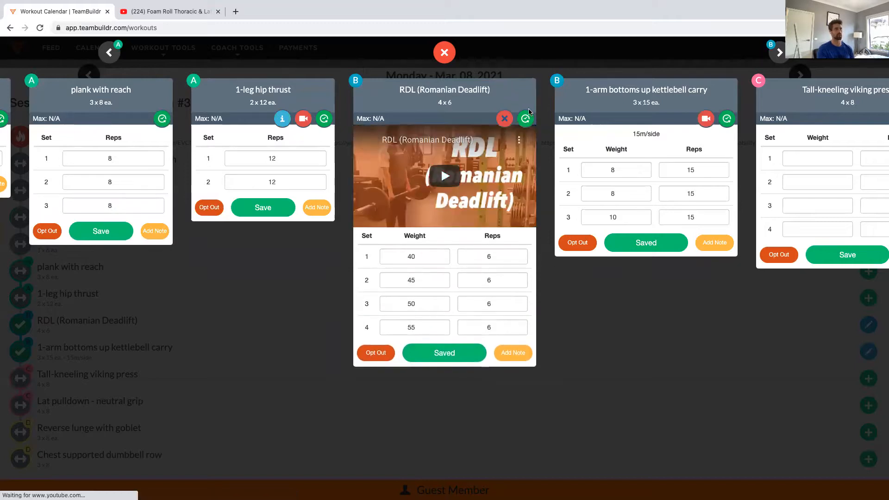
click(498, 120)
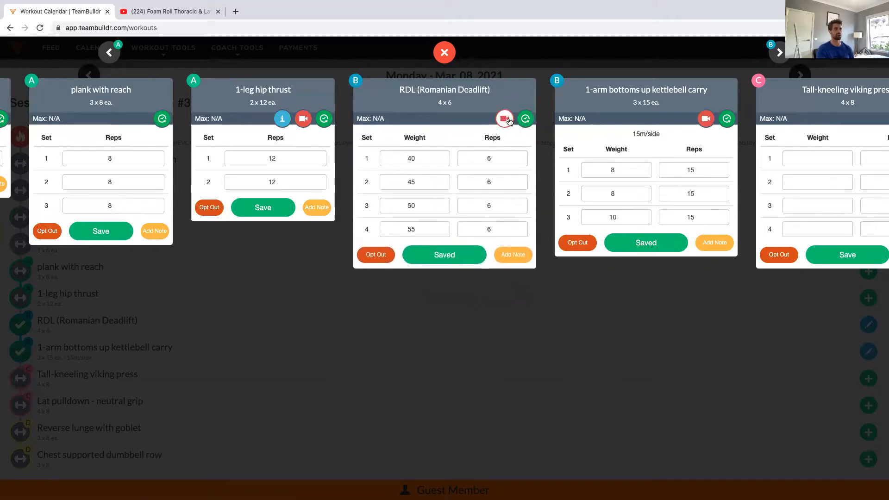
click(662, 128)
click(665, 108)
click(442, 54)
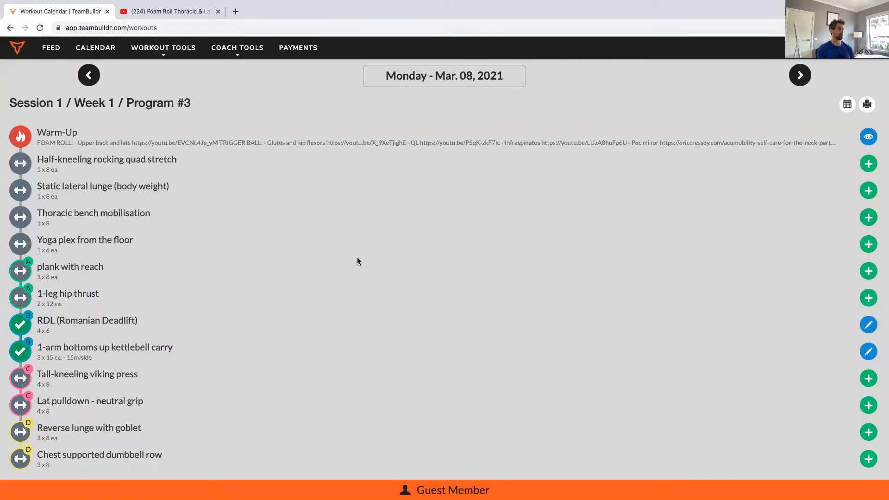